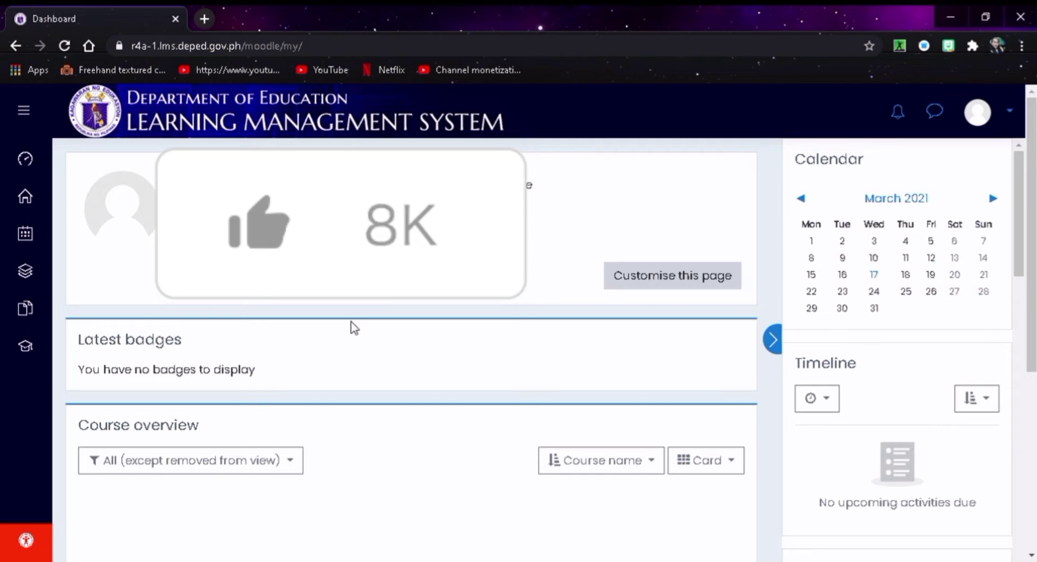
scroll(352, 327, down, 3)
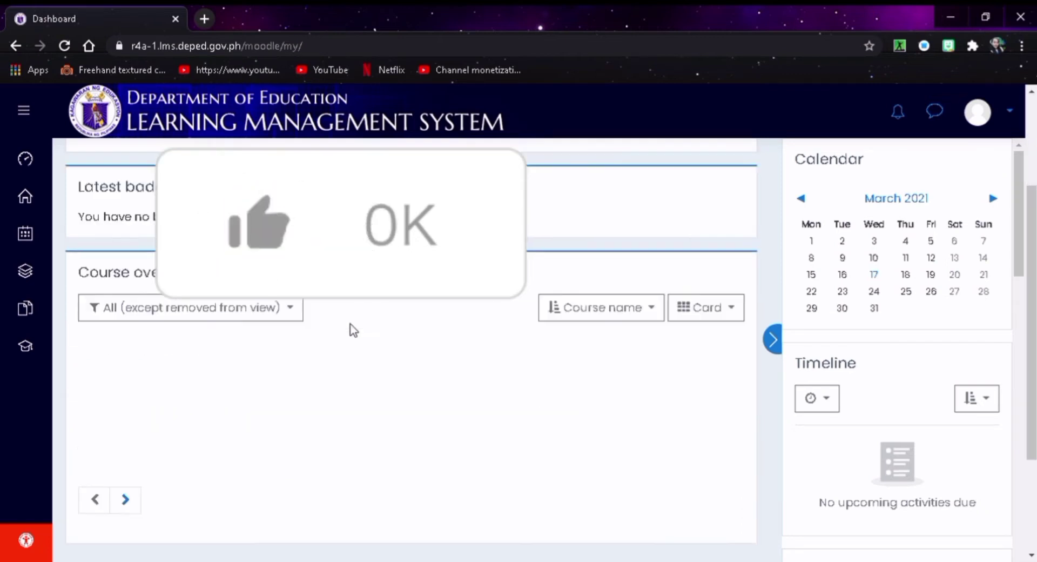
scroll(354, 330, up, 3)
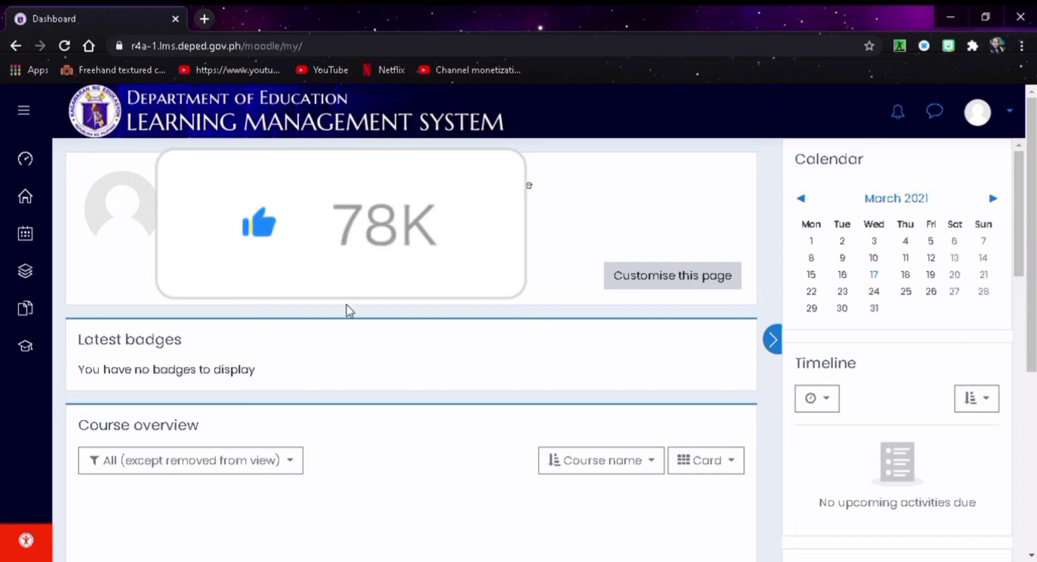
scroll(343, 303, down, 3)
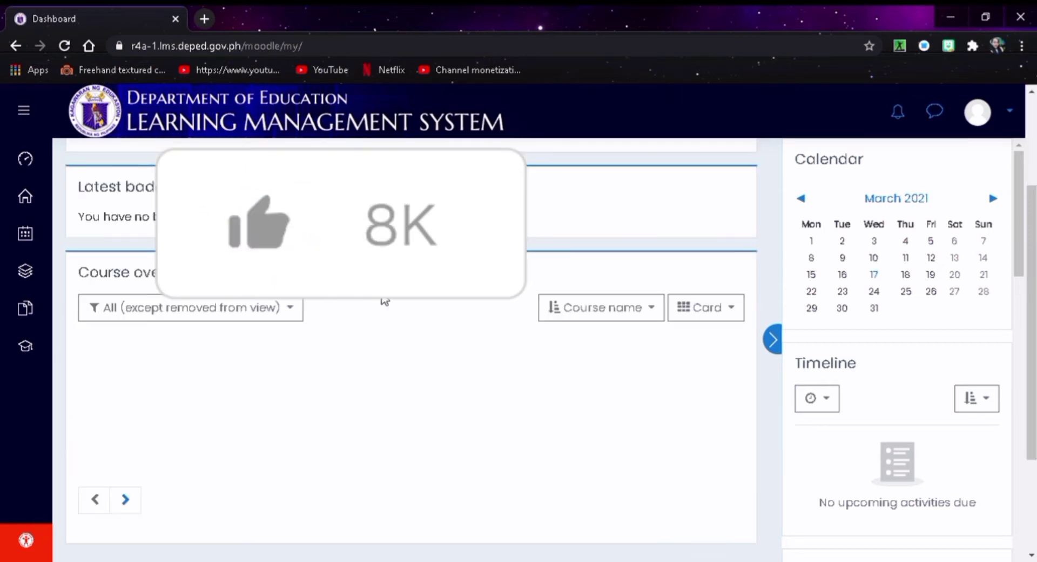
scroll(382, 296, up, 3)
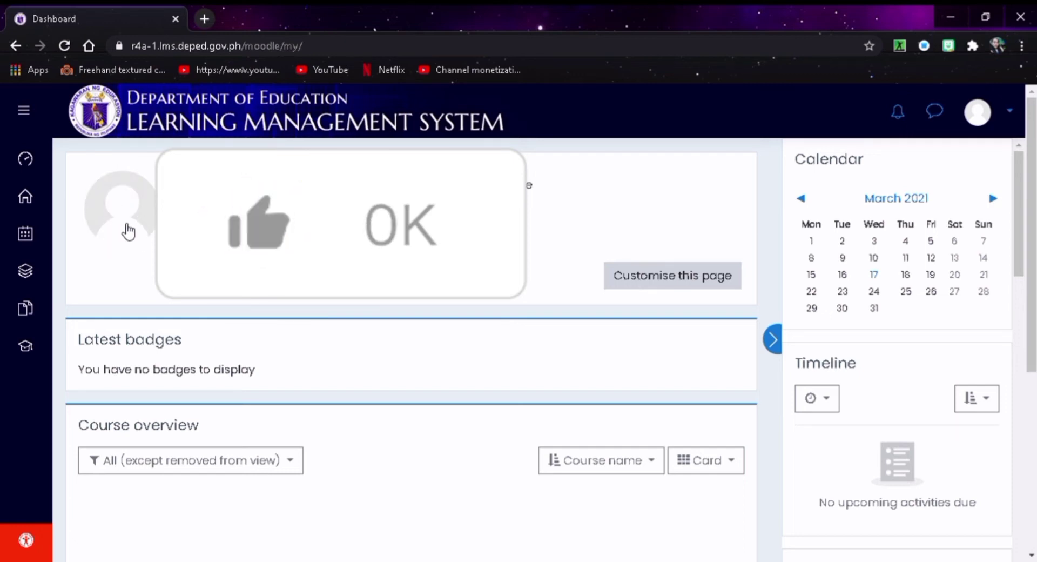
scroll(128, 232, down, 4)
scroll(128, 232, up, 4)
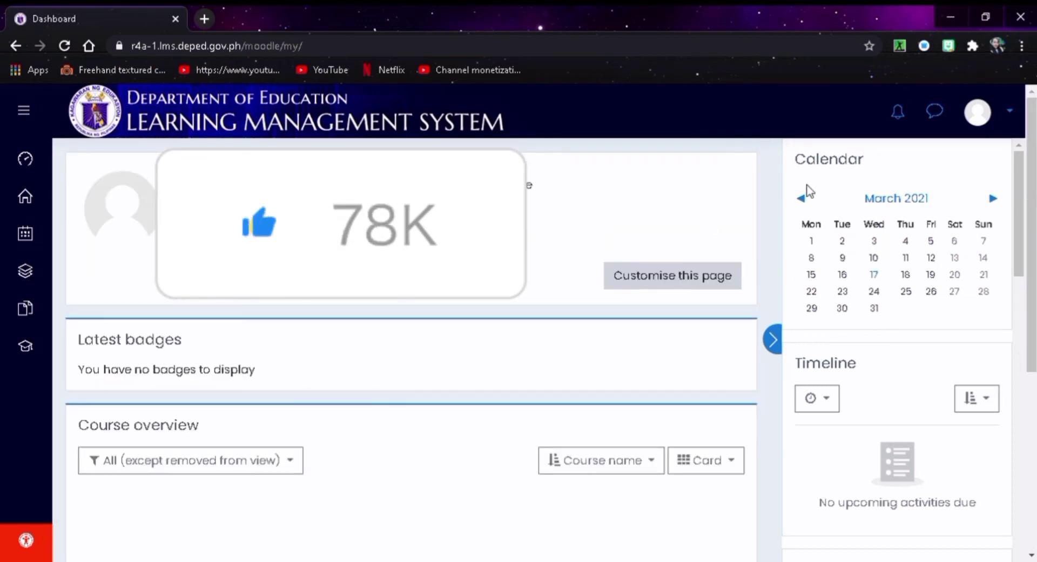
Open the account holder's own profile page and start editing the profile.
click(1015, 114)
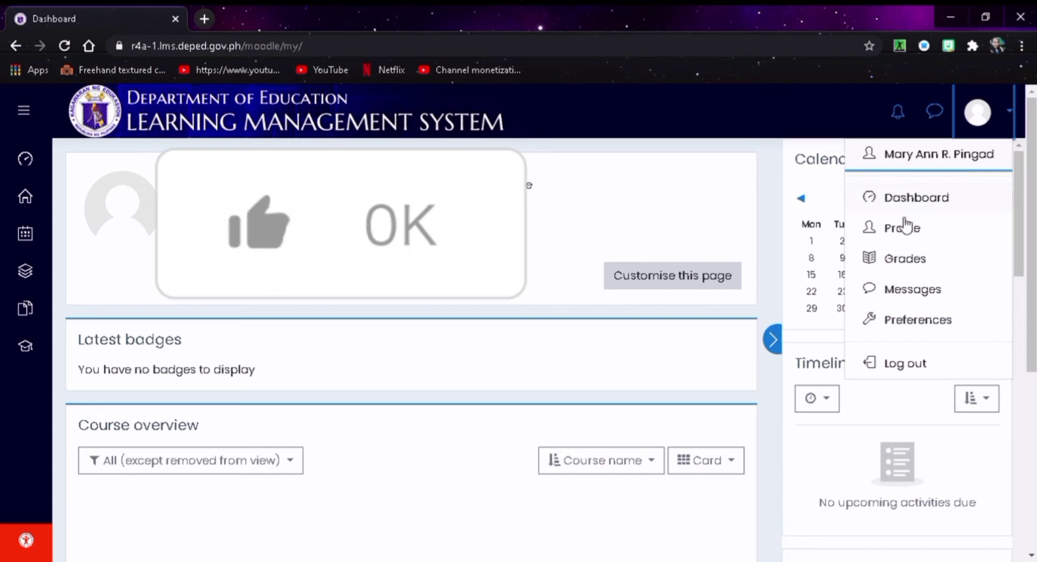
click(973, 229)
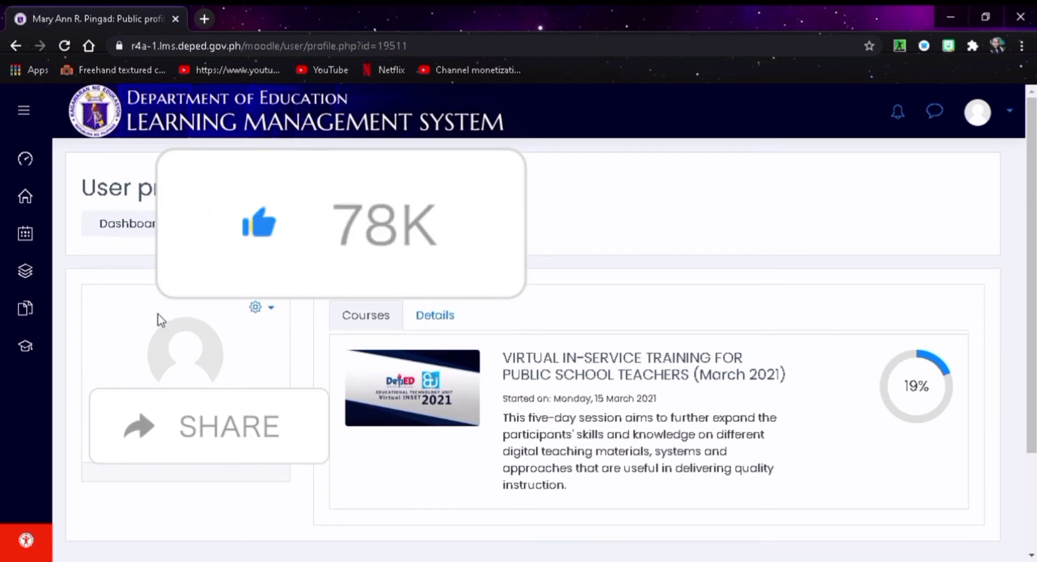
scroll(158, 314, down, 3)
scroll(158, 315, up, 3)
scroll(153, 262, down, 3)
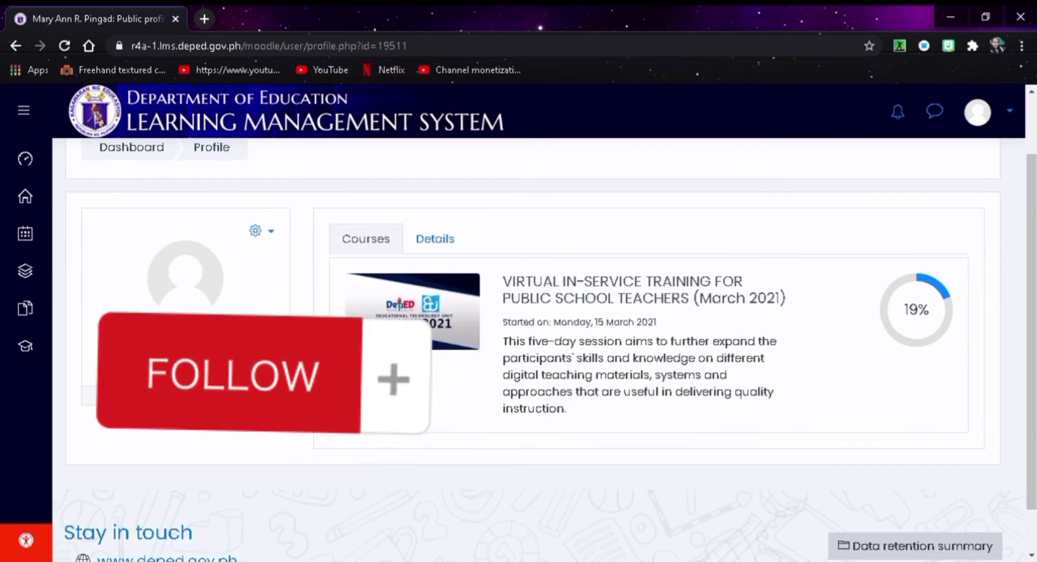
click(278, 237)
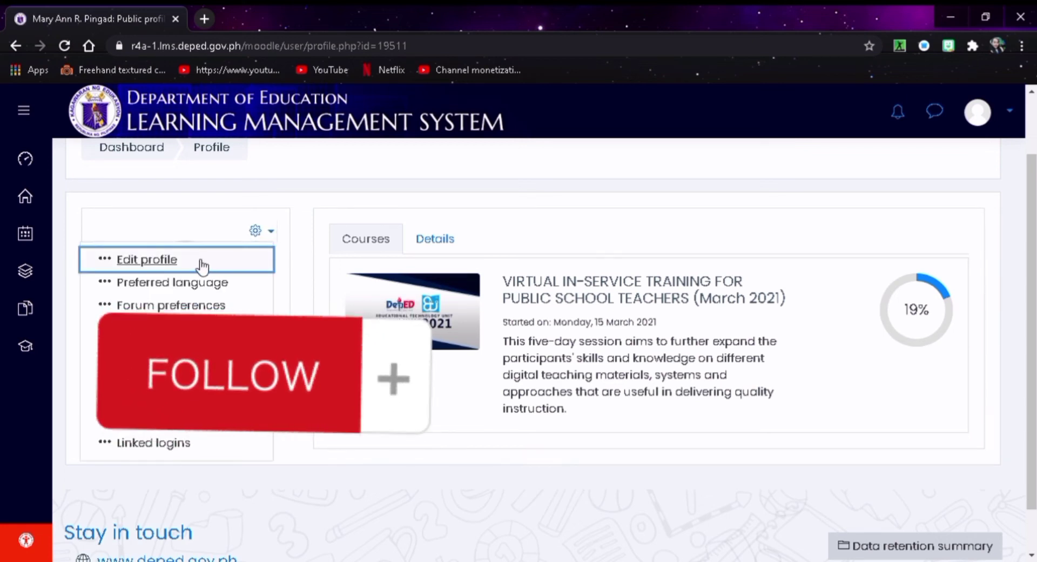
click(155, 264)
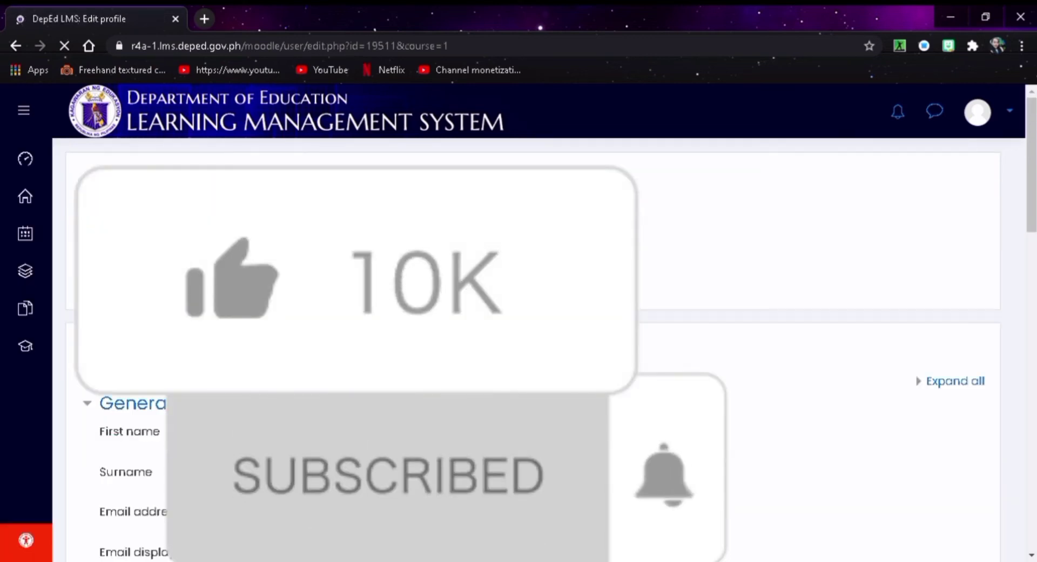
Go to the User picture section of the profile form and dismiss the error dialog.
scroll(535, 351, down, 3)
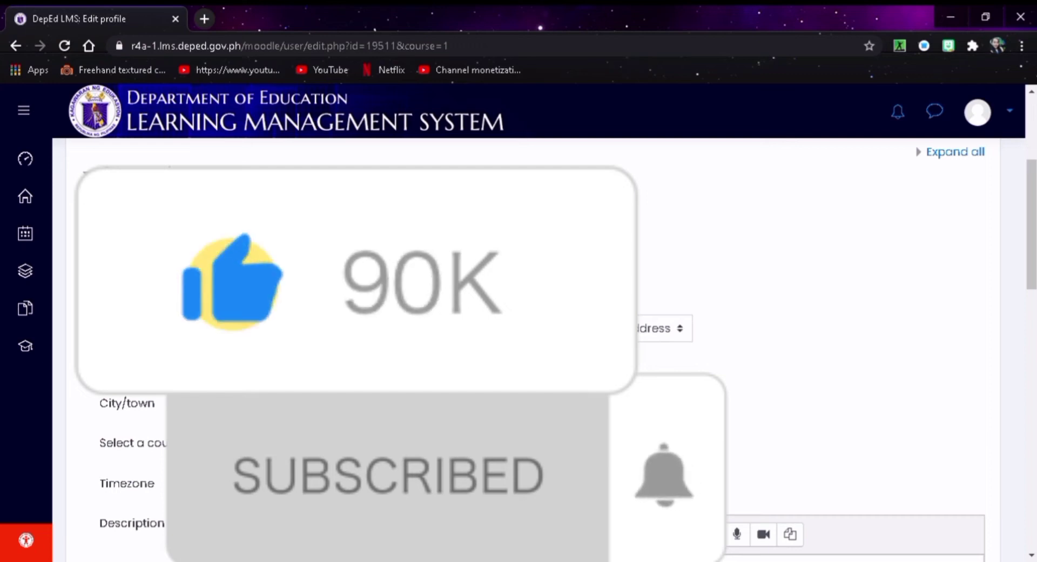
scroll(535, 351, up, 1)
scroll(290, 398, down, 1)
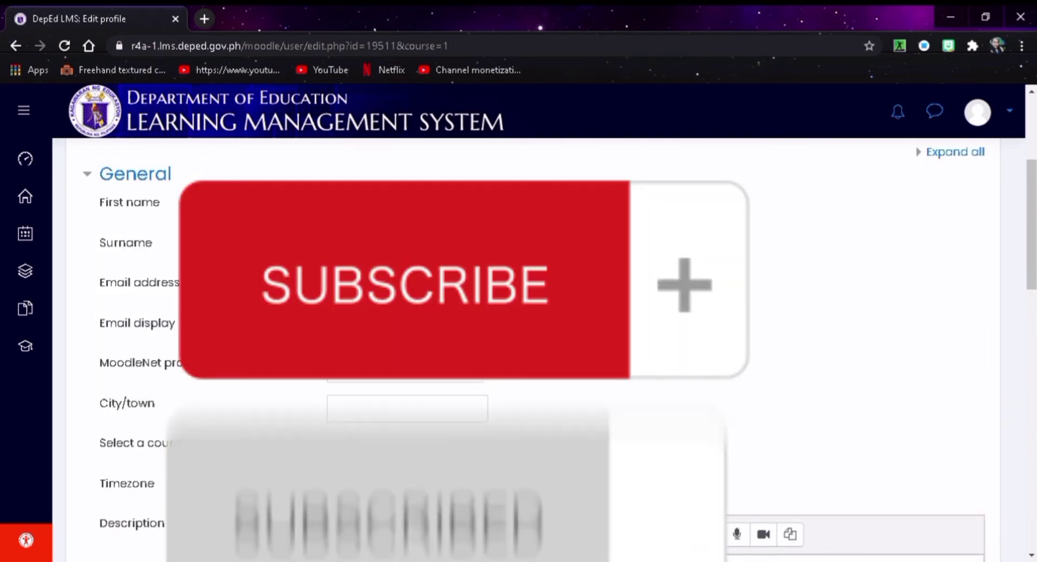
scroll(518, 324, down, 5)
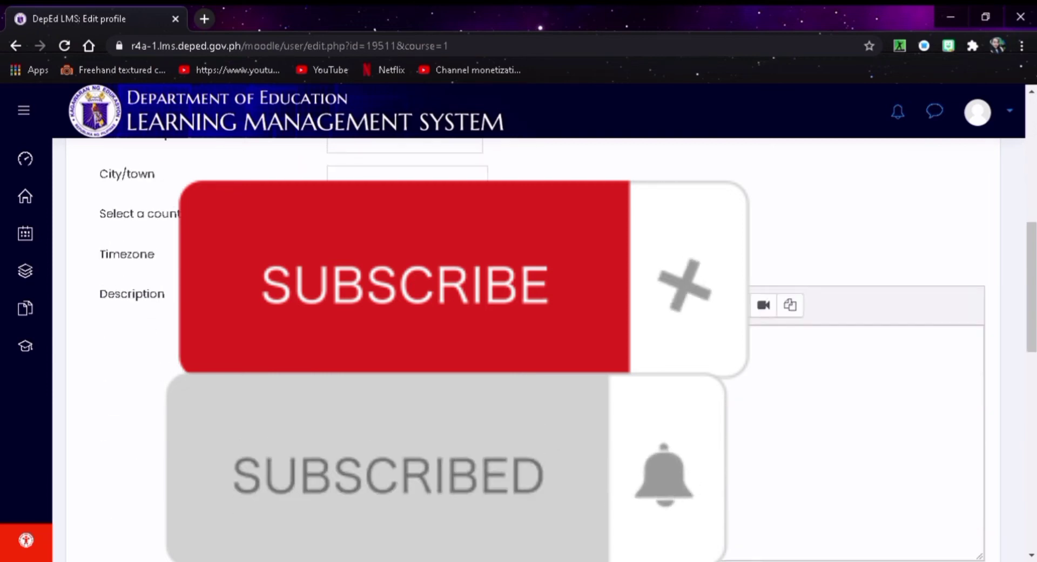
scroll(285, 347, down, 3)
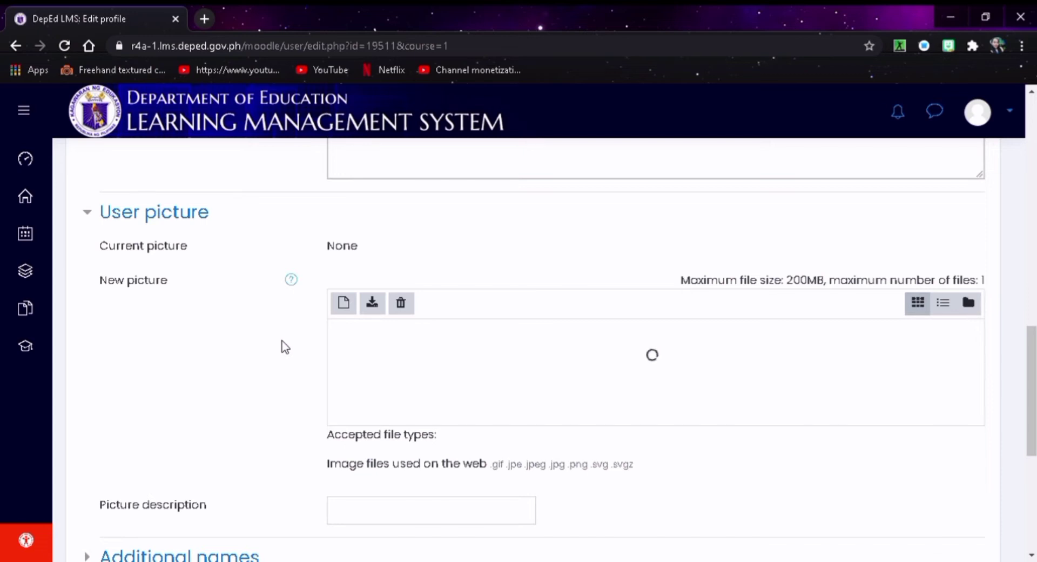
scroll(286, 346, down, 1)
scroll(285, 346, up, 1)
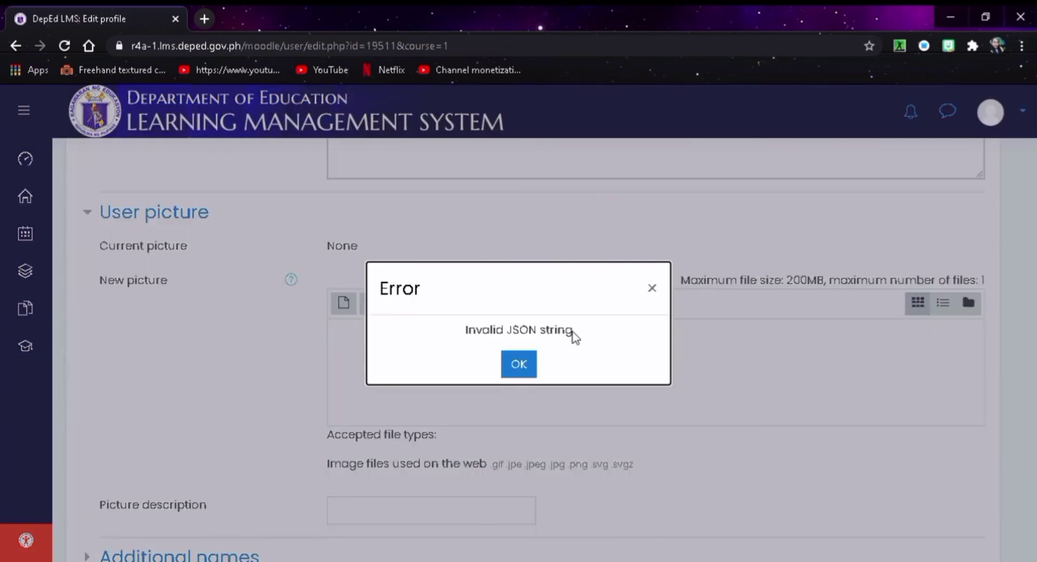
click(652, 289)
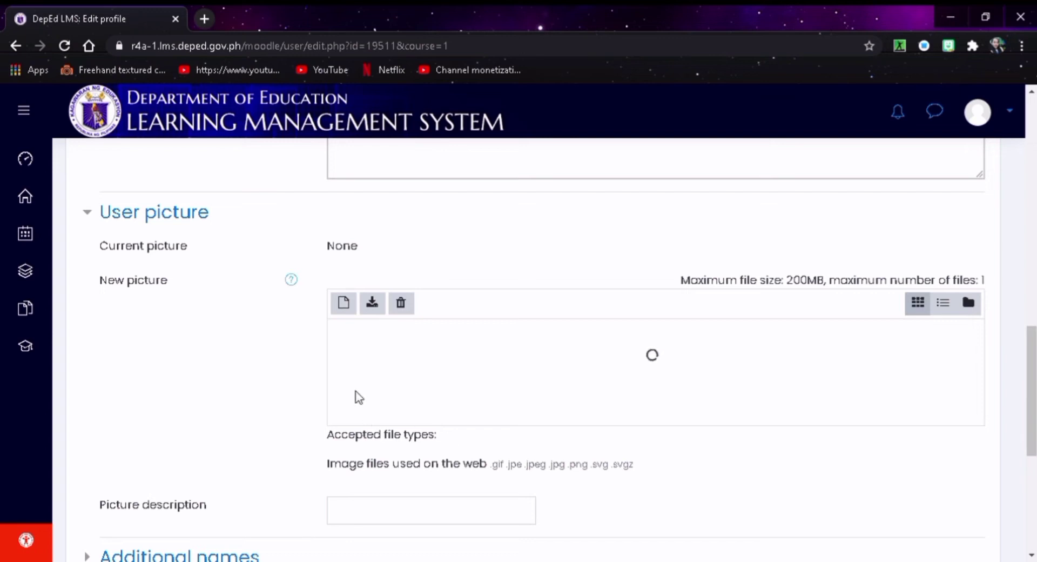
Examine the new picture upload area and the remaining sections of the profile form.
scroll(359, 397, down, 2)
scroll(359, 397, up, 2)
scroll(360, 397, down, 4)
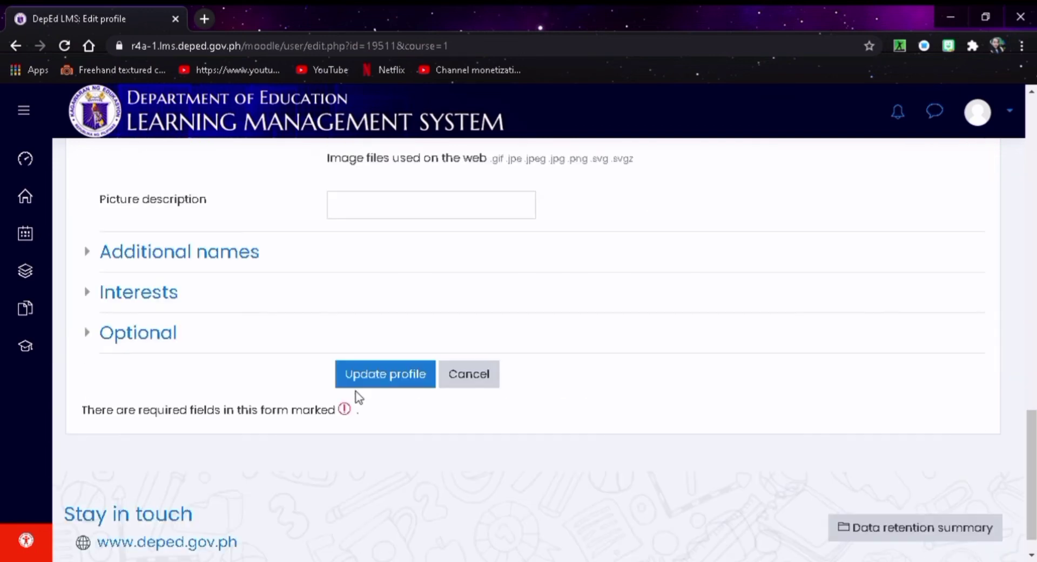
scroll(359, 397, up, 5)
scroll(358, 397, down, 1)
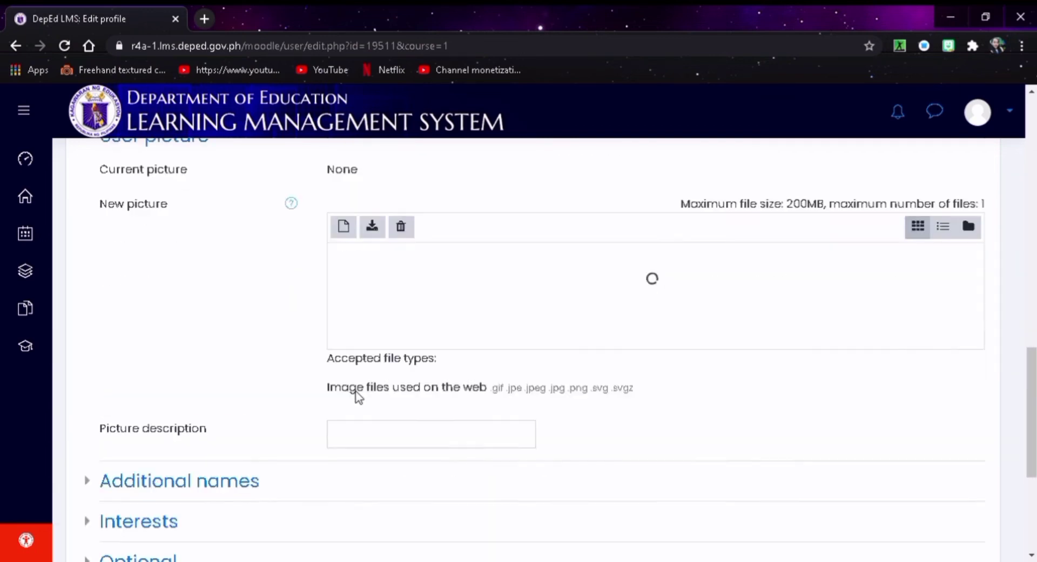
scroll(363, 398, up, 1)
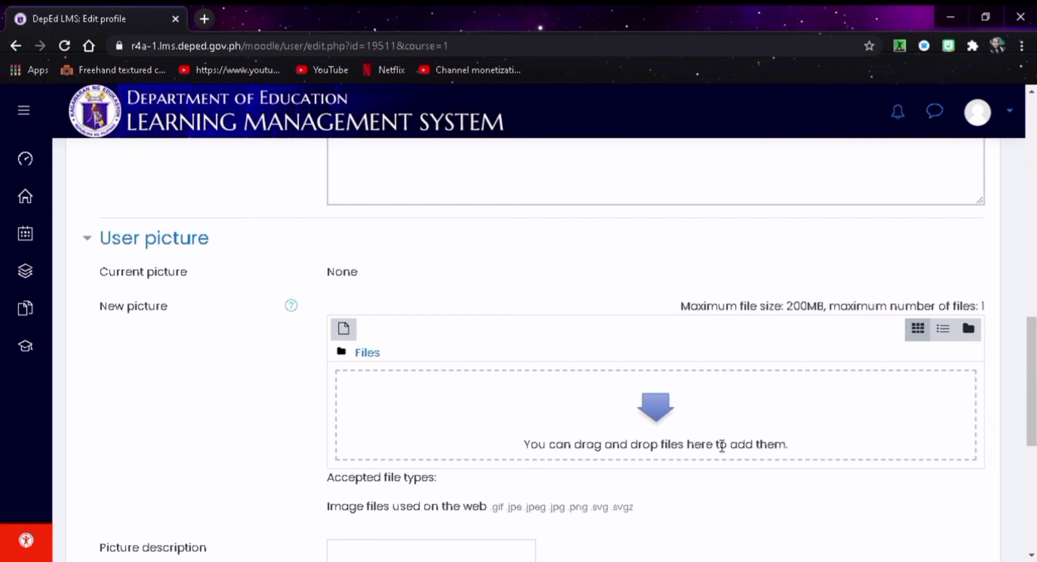
scroll(677, 415, down, 2)
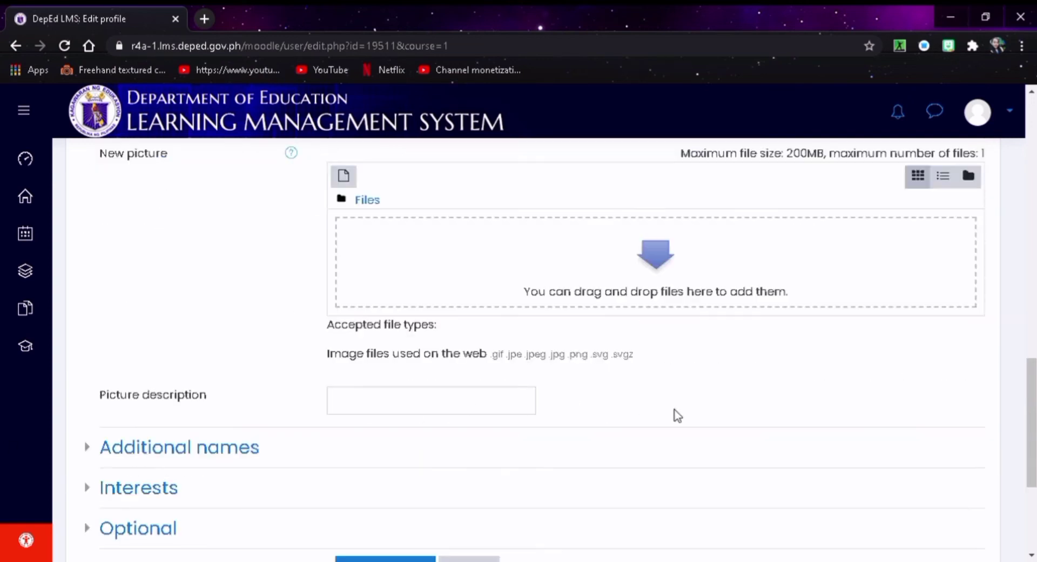
scroll(677, 415, up, 1)
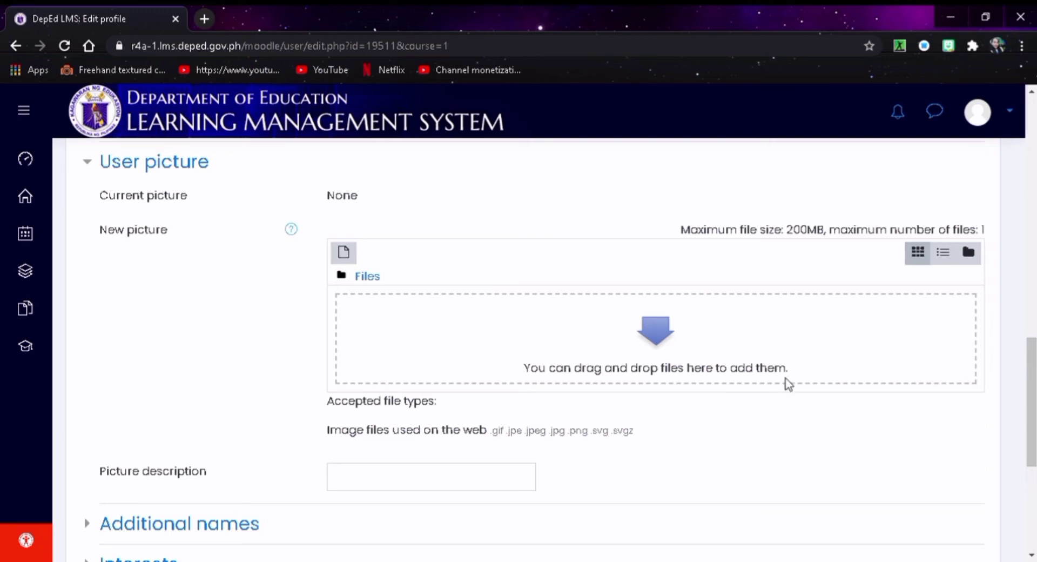
Upload the image file my id pic.jpg from the computer as the new user picture.
click(656, 331)
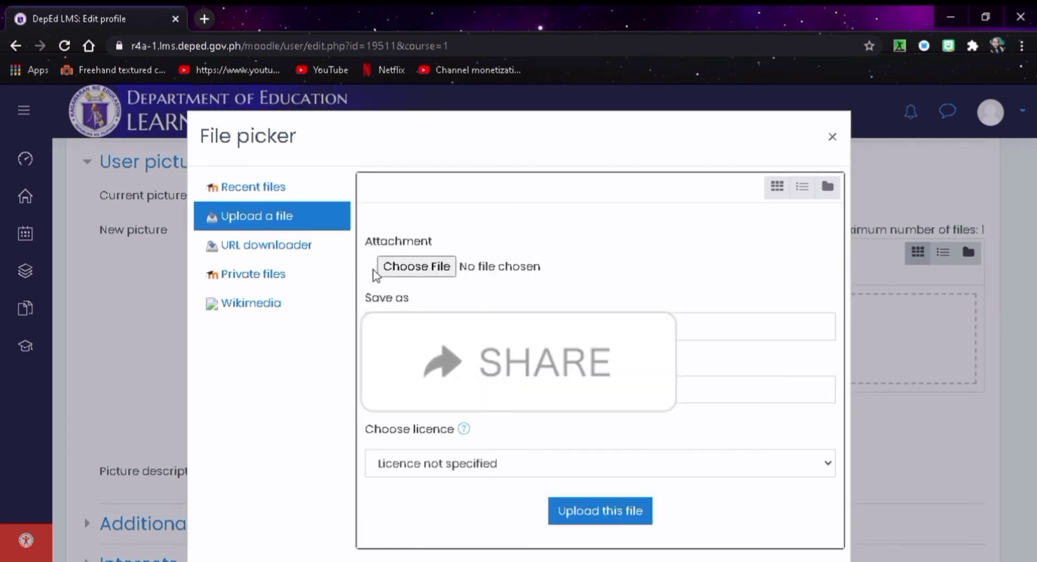
click(420, 271)
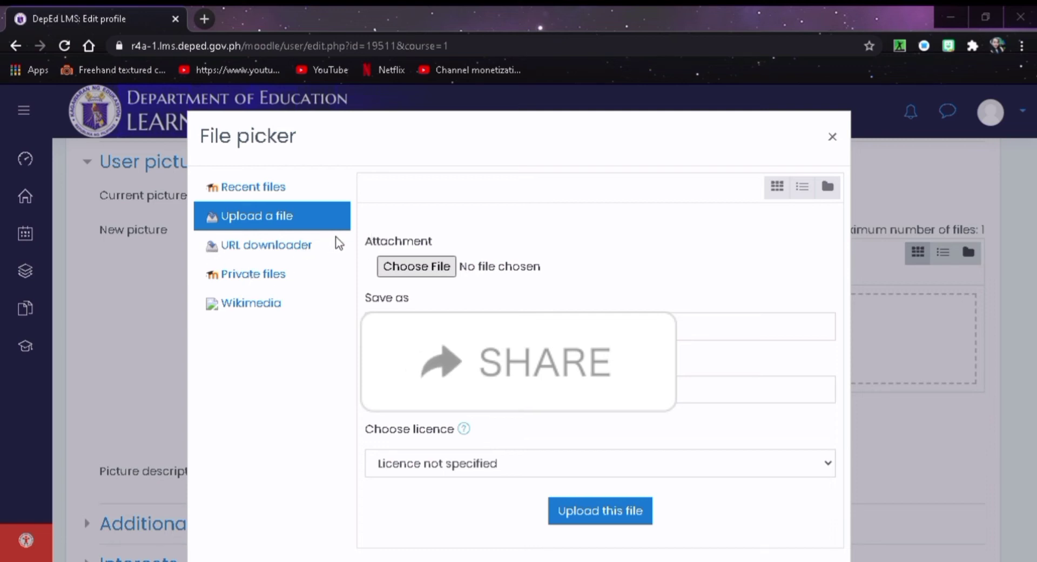
key(Return)
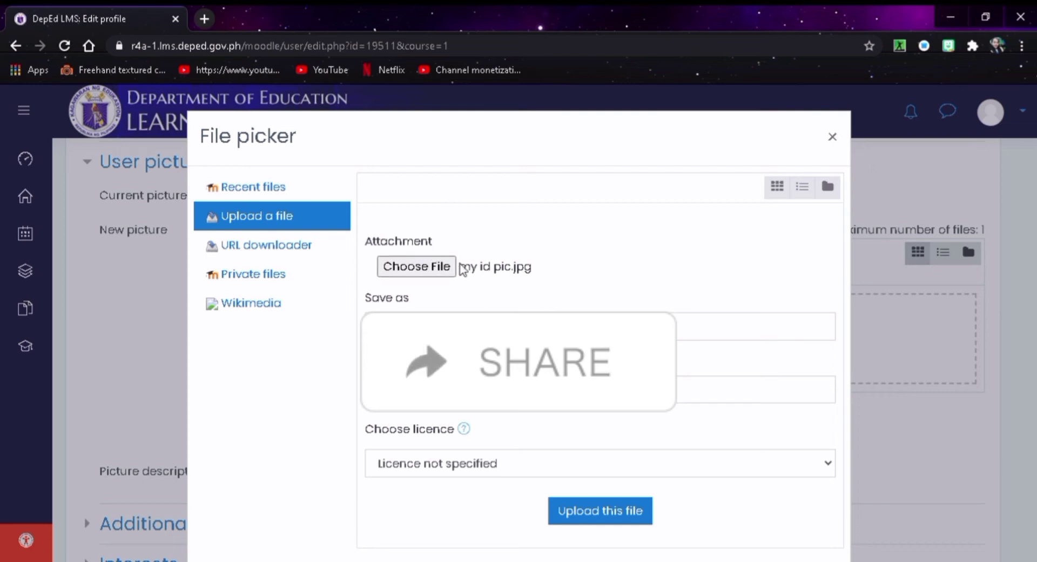
click(631, 514)
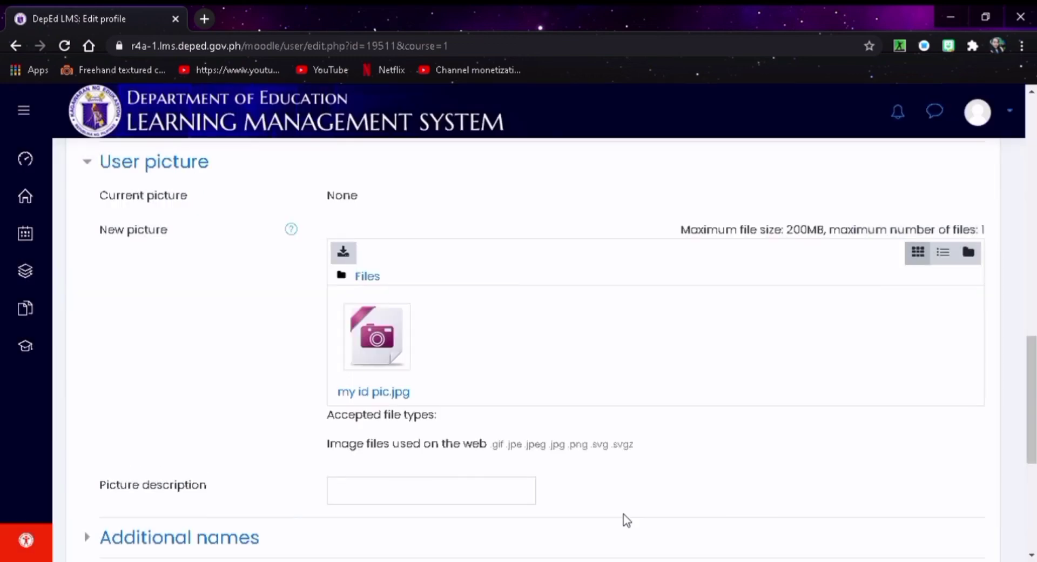
Submit the profile form to update the profile with the uploaded picture.
scroll(500, 345, down, 6)
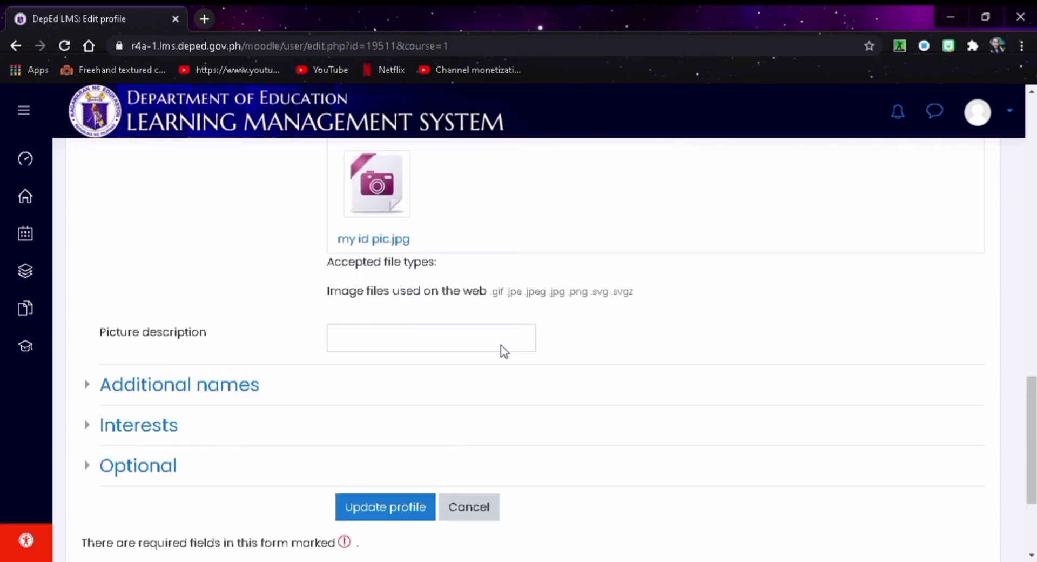
scroll(501, 348, down, 4)
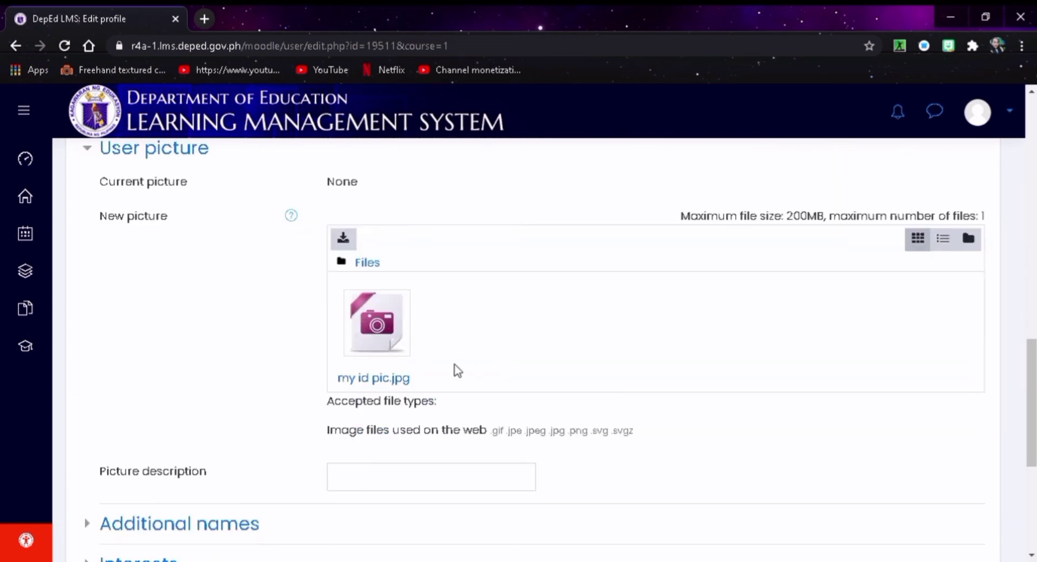
scroll(438, 375, down, 5)
click(378, 342)
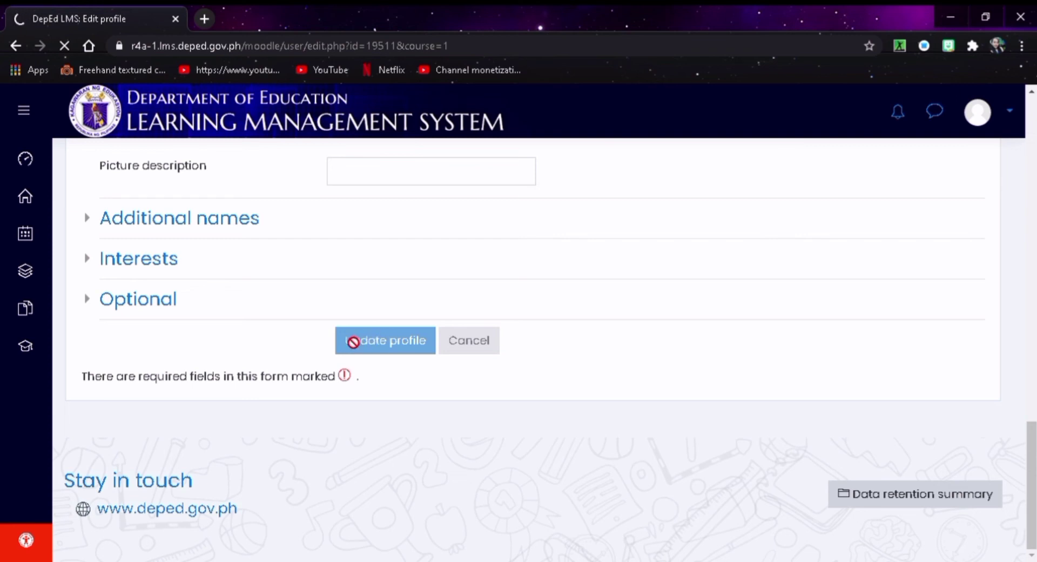
scroll(353, 341, up, 12)
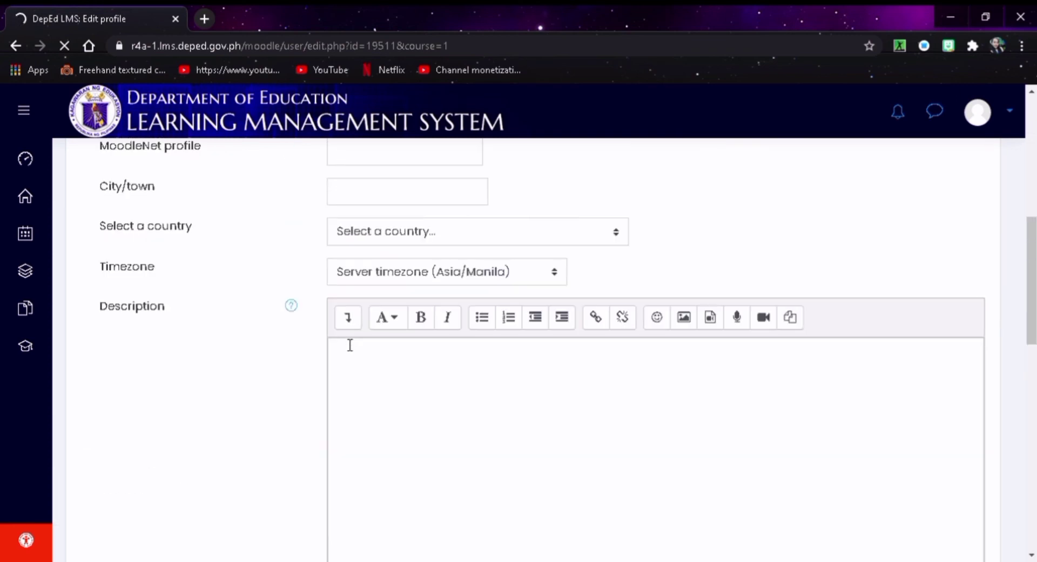
scroll(350, 345, up, 8)
scroll(344, 347, down, 6)
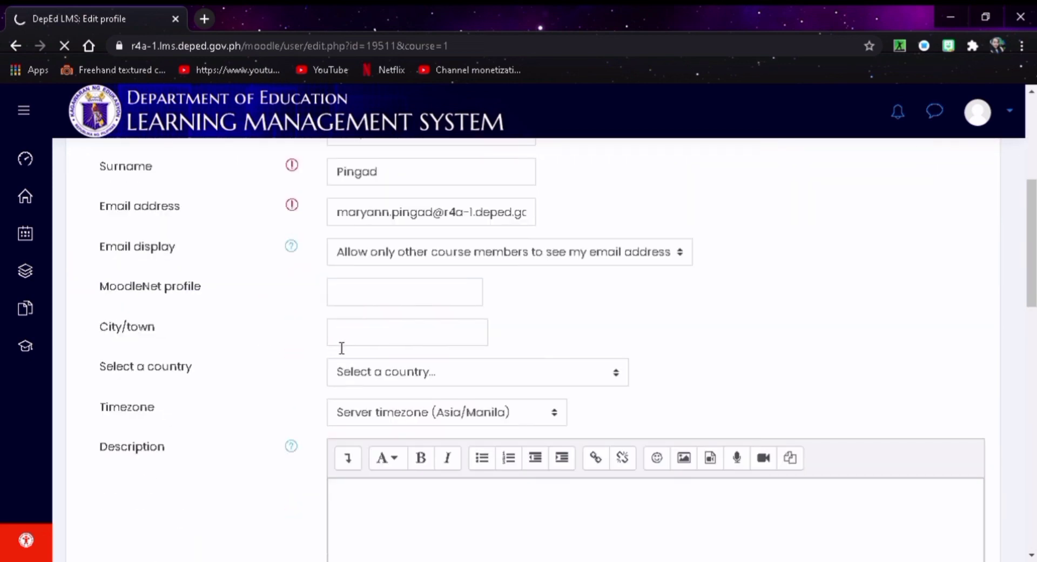
scroll(342, 348, down, 10)
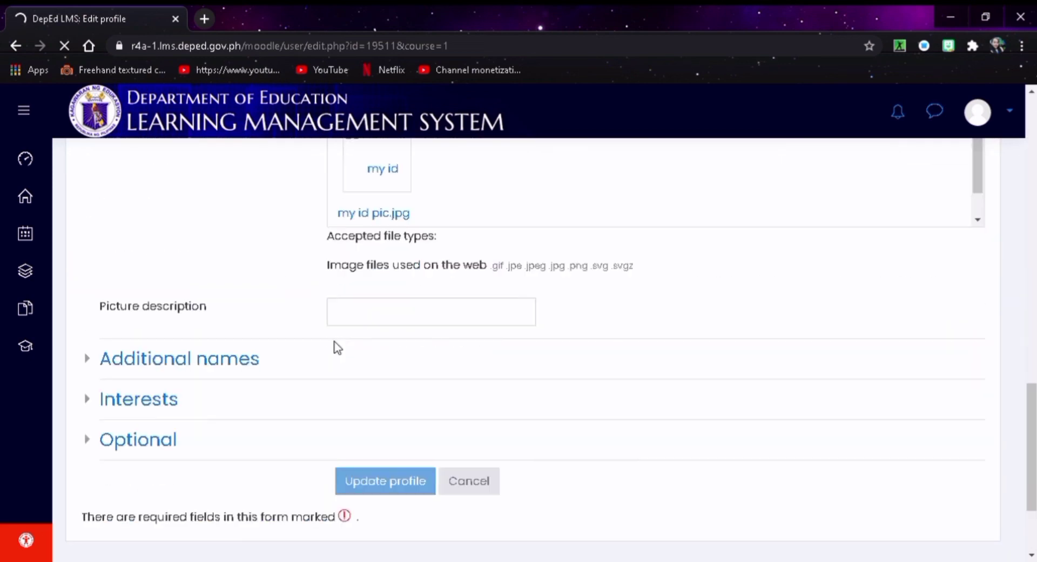